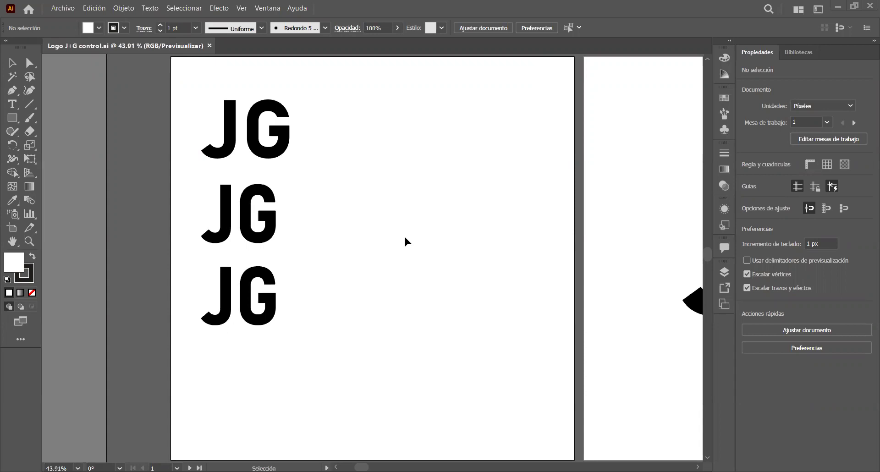
# Review the first artboards, from the separate JG letter variants to the version with the J and G joined
pyautogui.hotkey('shift', 'pagedown')
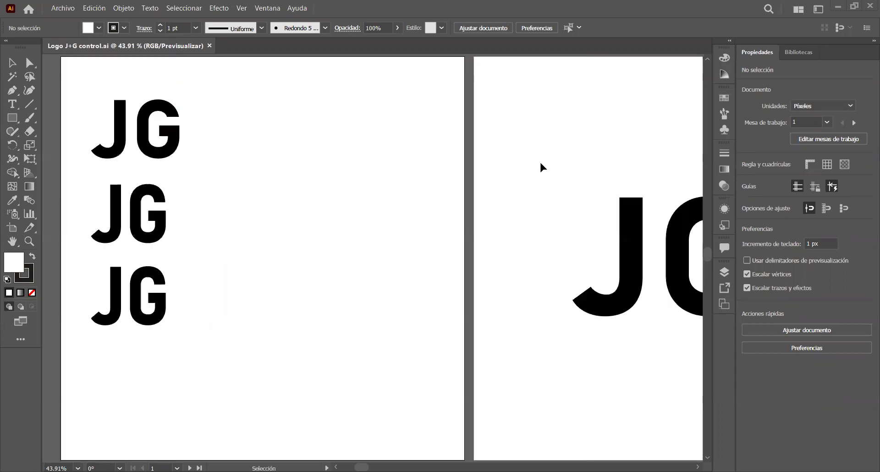
pyautogui.hscroll(2, 540, 167)
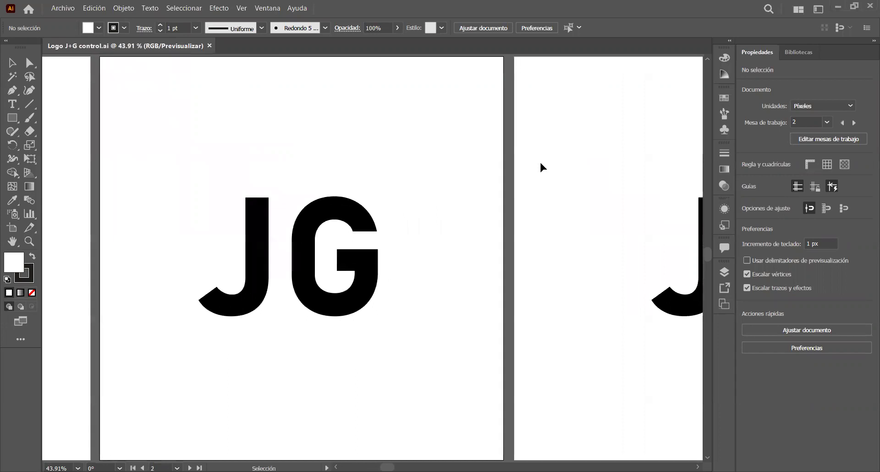
pyautogui.hscroll(10, 541, 164)
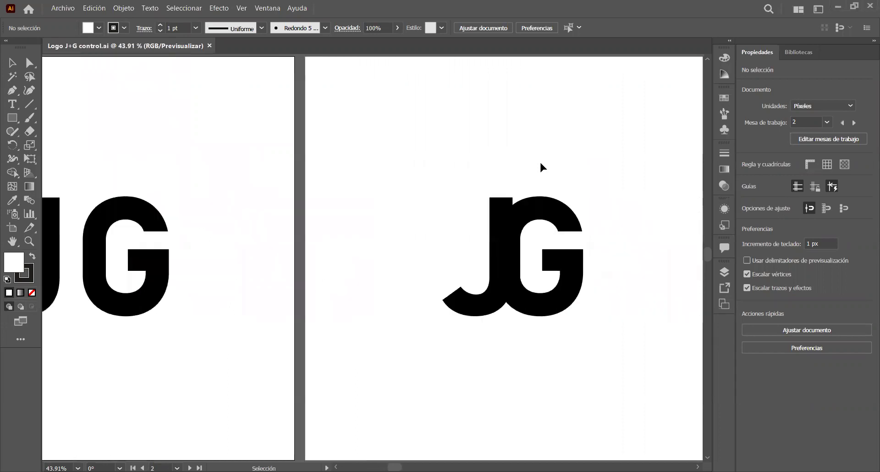
pyautogui.hscroll(4, 541, 167)
pyautogui.hscroll(-2, 541, 167)
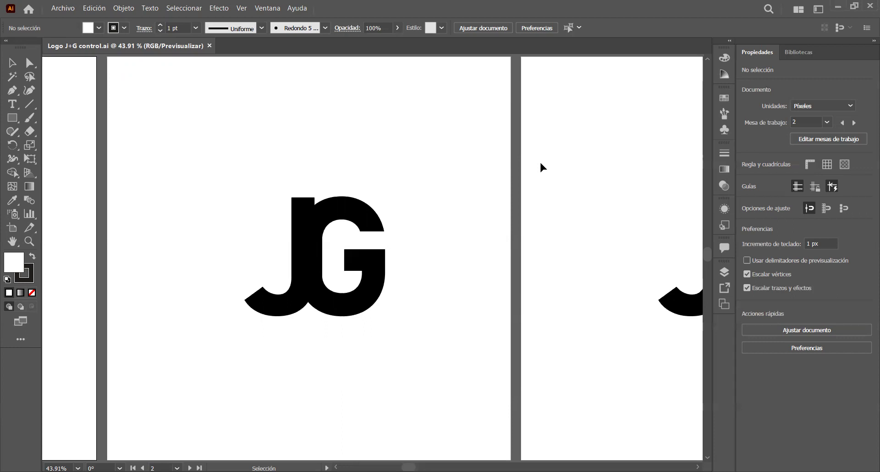
# Examine the artboards that try different green lightning bolt shapes and positions around the joined JG monogram
pyautogui.hotkey('shift', 'pagedown')
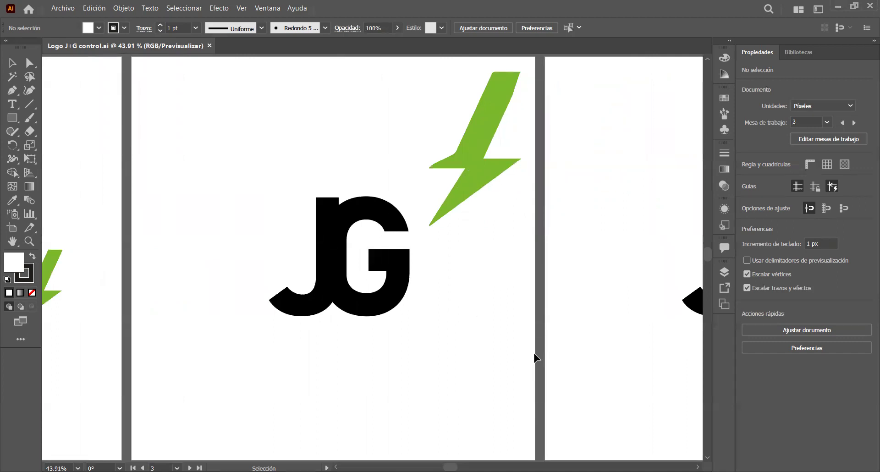
pyautogui.hscroll(5, 534, 356)
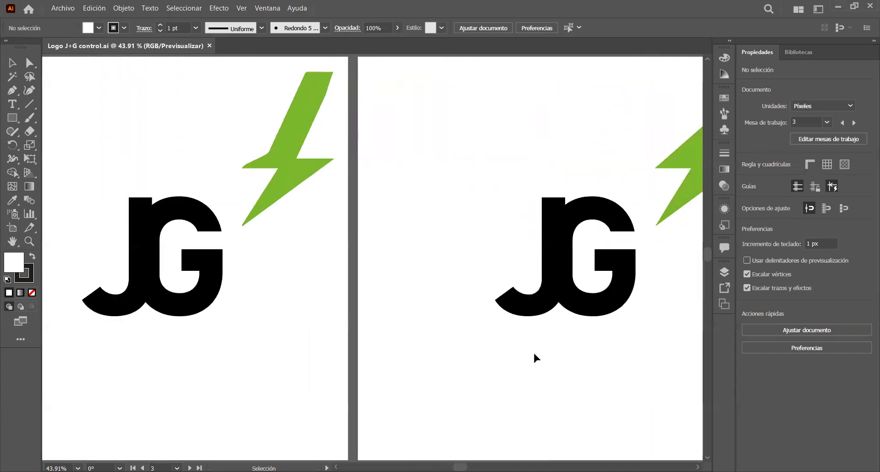
pyautogui.hscroll(7, 369, 375)
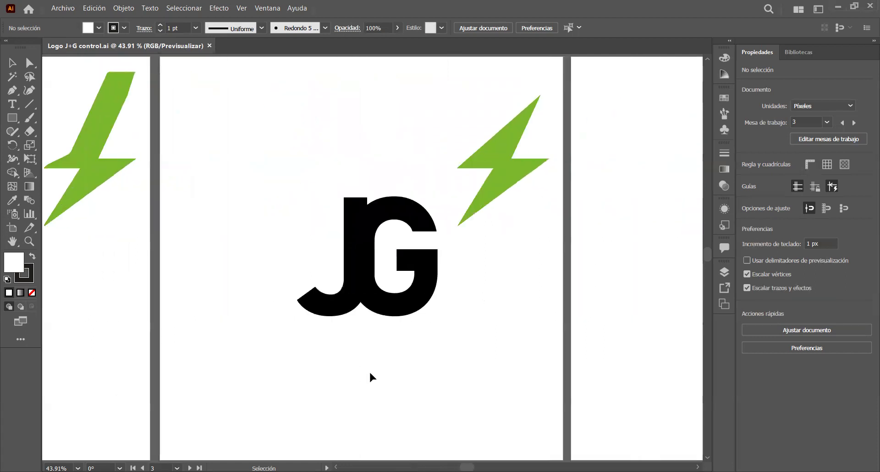
pyautogui.hscroll(7, 458, 284)
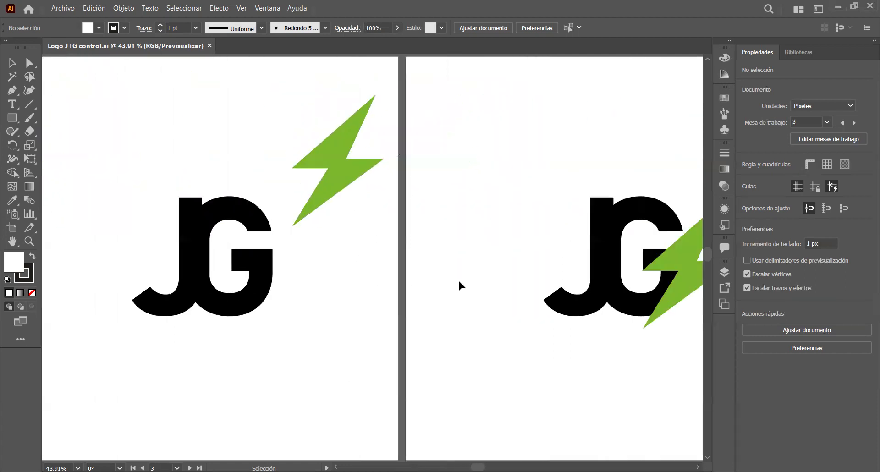
pyautogui.hscroll(12, 422, 373)
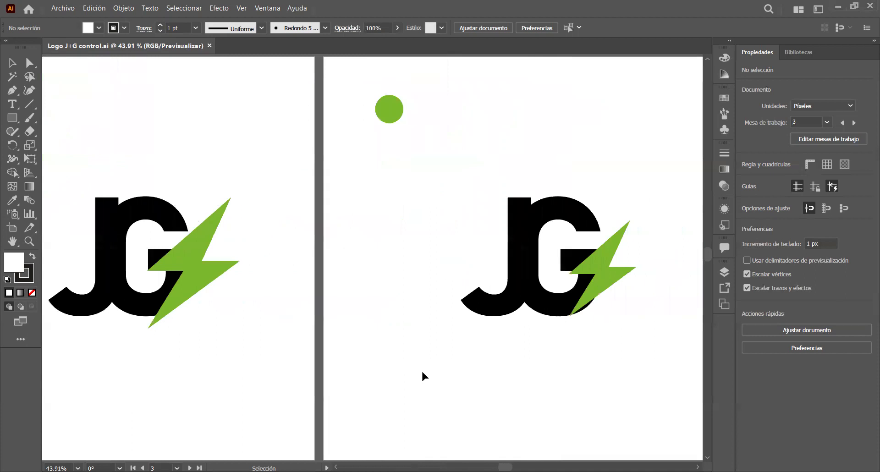
pyautogui.hscroll(2, 422, 373)
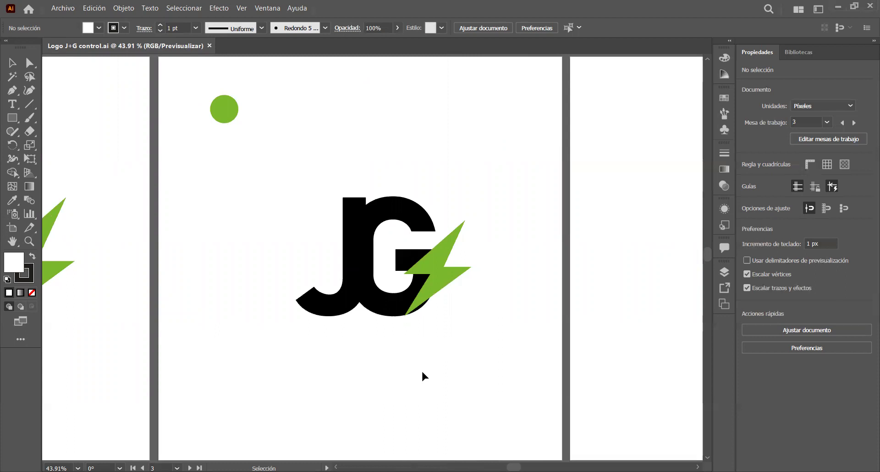
# Examine how the green bolt replaces part of the G across the last artboards of the row, up to artboard 11
pyautogui.hscroll(10, 423, 372)
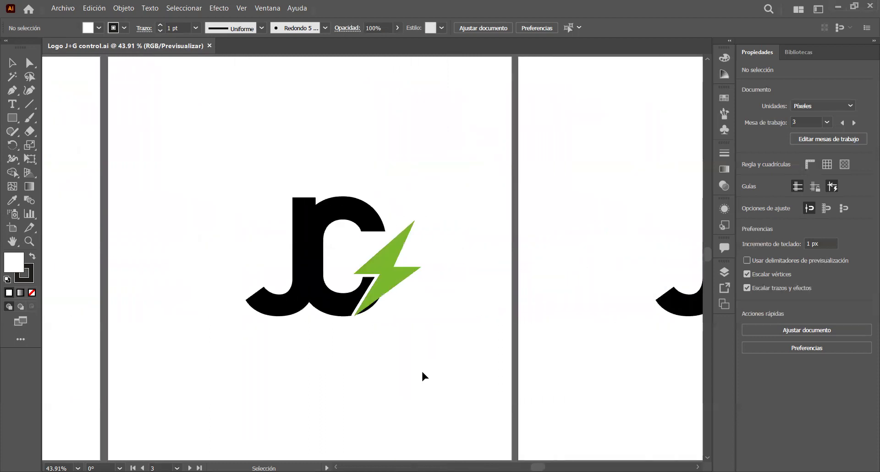
pyautogui.hscroll(6, 421, 370)
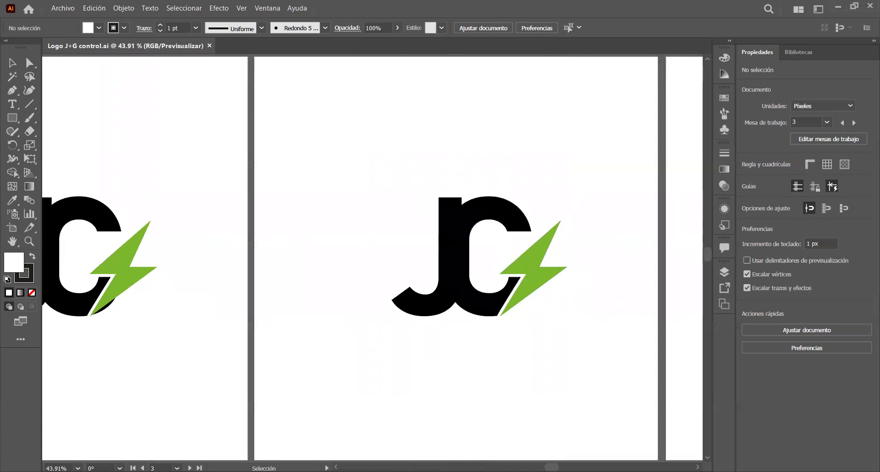
pyautogui.hscroll(10, 526, 415)
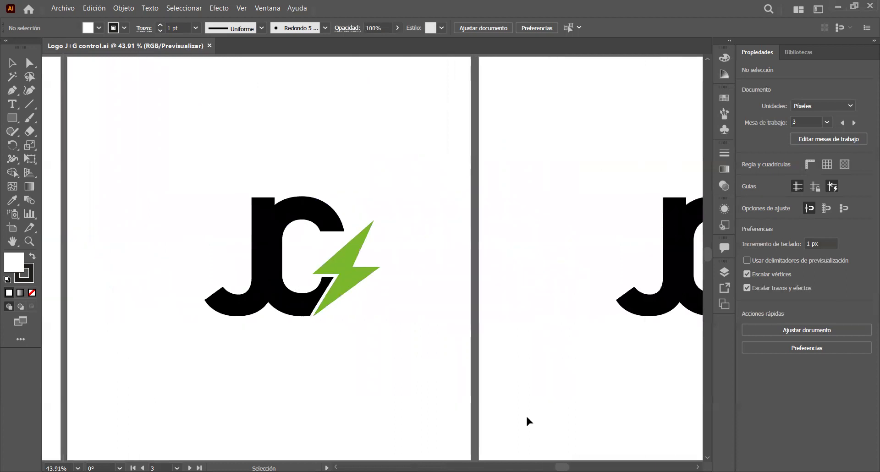
pyautogui.hscroll(10, 526, 414)
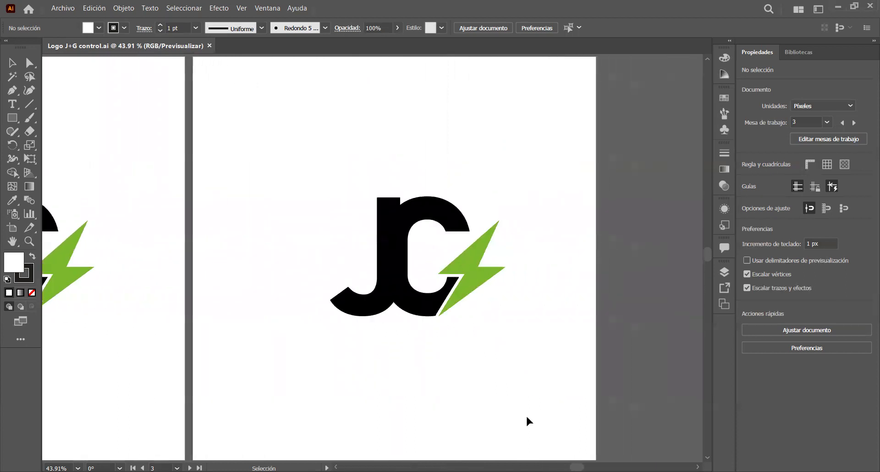
pyautogui.hscroll(-4, 244, 357)
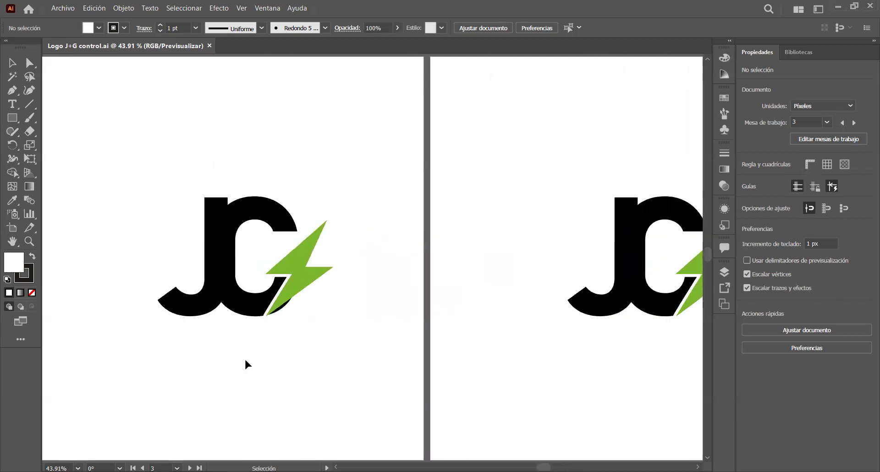
pyautogui.hscroll(20, 246, 360)
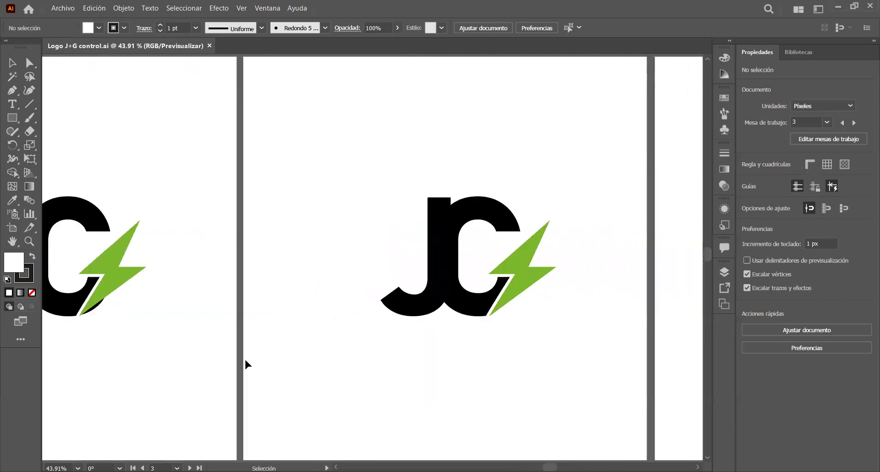
pyautogui.hscroll(15, 178, 370)
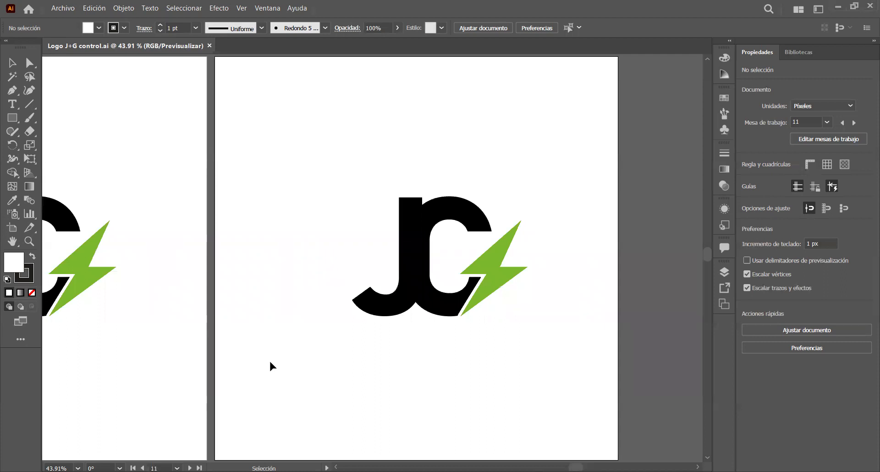
pyautogui.hscroll(-3, 346, 395)
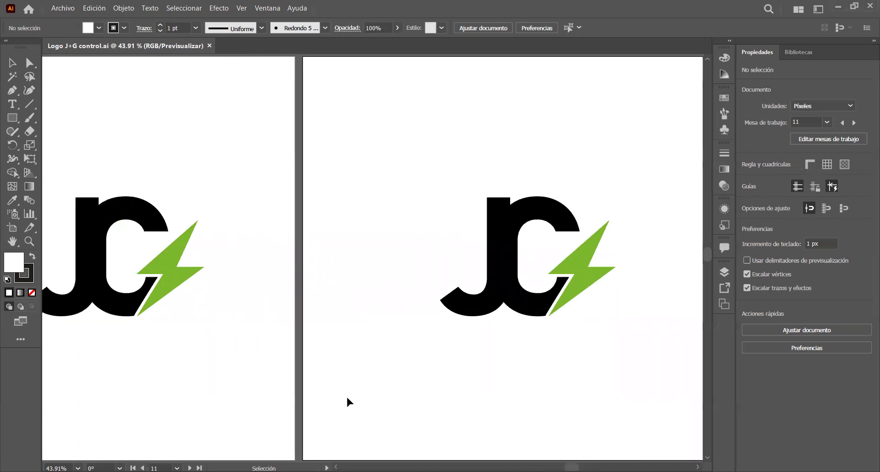
# Make artboard 12, the first one in the row below, active and fit it in the view
pyautogui.keyDown('alt'); pyautogui.scroll(-2, 347, 401); pyautogui.keyUp('alt')
pyautogui.hscroll(-4, 347, 401)
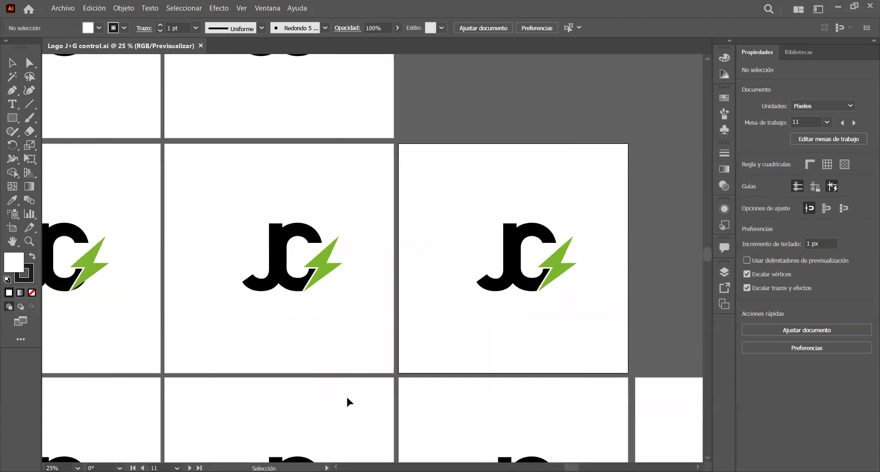
pyautogui.hscroll(-5, 347, 401)
pyautogui.scroll(-2, 347, 401)
pyautogui.press('a')
pyautogui.click(209, 336)
pyautogui.hotkey('ctrl', '0')
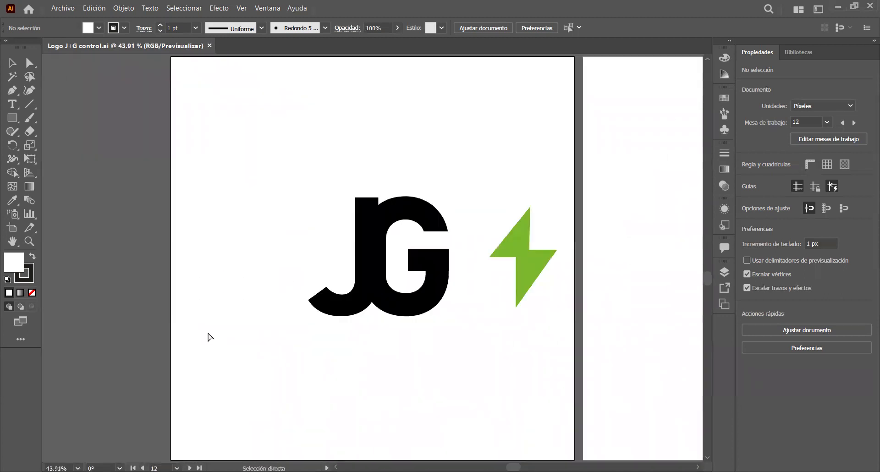
# View the overall layout of all logo artboards, then return to a full view of artboard 12
pyautogui.hotkey('ctrl', '-')
pyautogui.hotkey('ctrl', '-')
pyautogui.hotkey('ctrl', '-')
pyautogui.hotkey('ctrl', '-')
pyautogui.hotkey('ctrl', '-')
pyautogui.hotkey('ctrl', '-')
pyautogui.hotkey('ctrl', '-')
pyautogui.press('v')
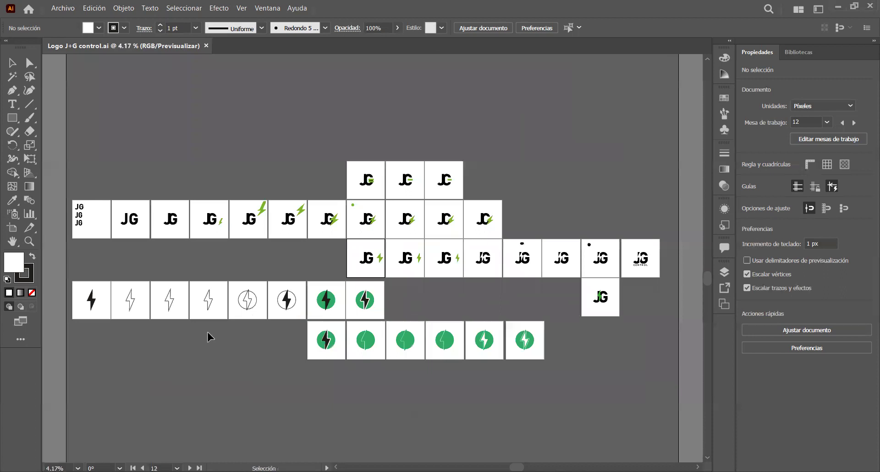
pyautogui.hotkey('ctrl', '0')
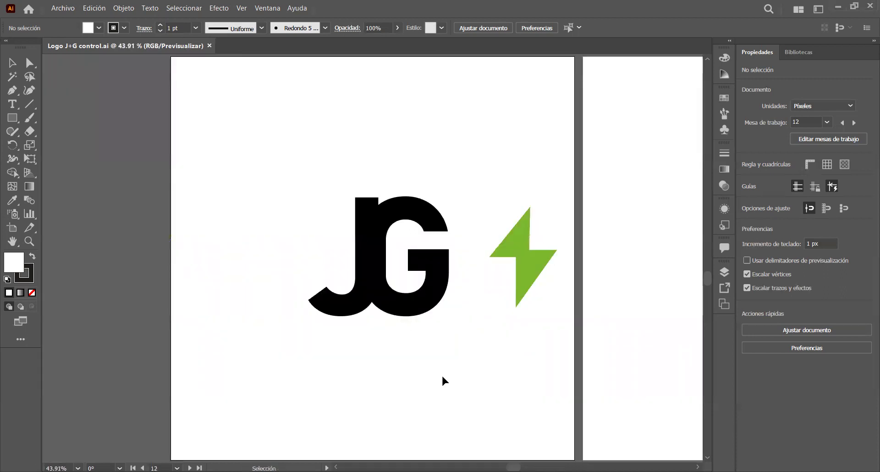
# Compare the narrower green bolt variants beside the monogram with the version where the bolt is cut out between J and G
pyautogui.hscroll(10, 442, 377)
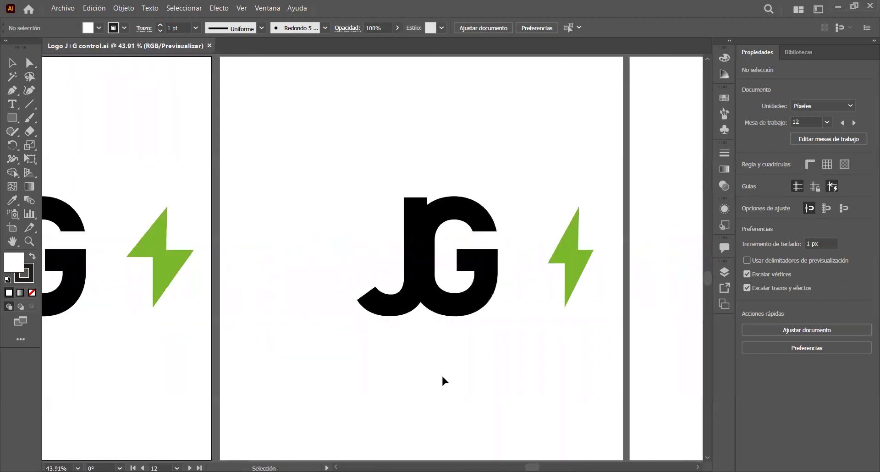
pyautogui.hscroll(5, 442, 377)
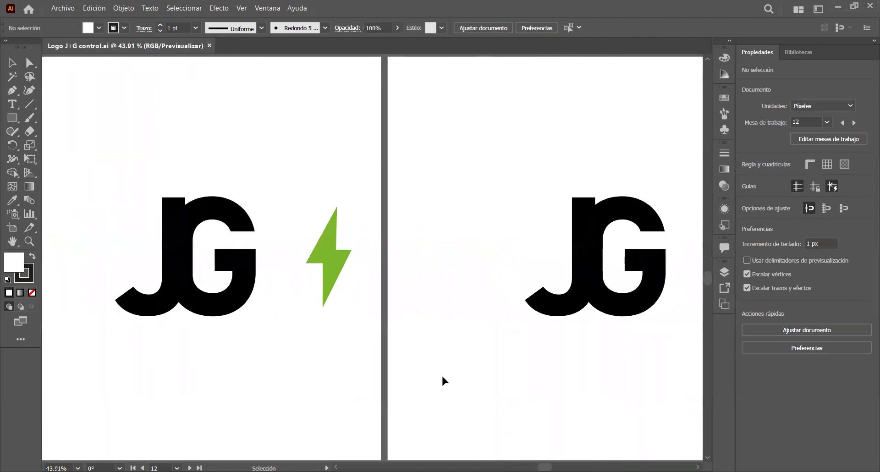
pyautogui.hscroll(6, 442, 378)
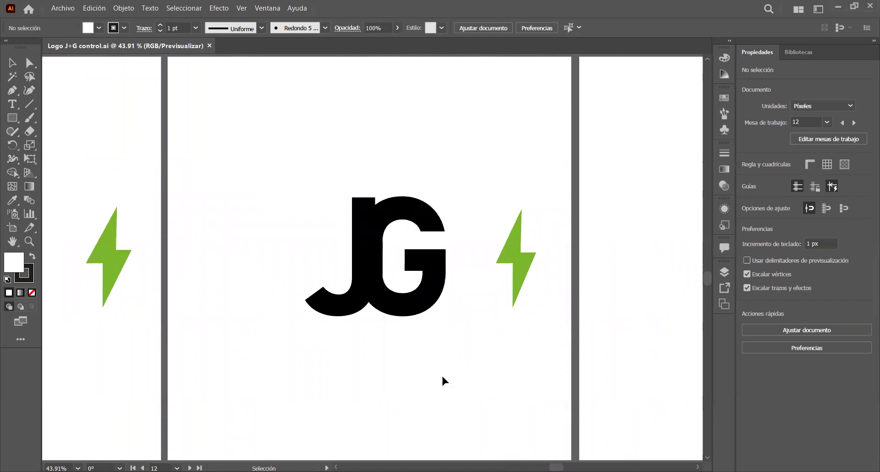
pyautogui.hscroll(7, 442, 377)
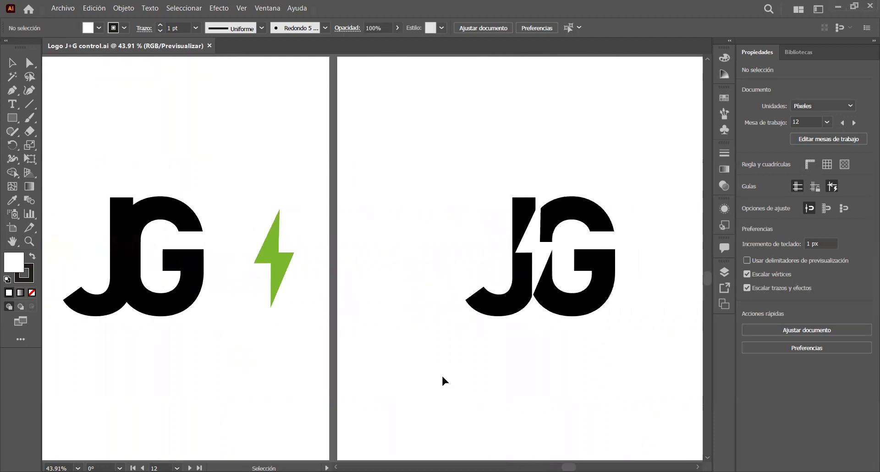
pyautogui.hscroll(2, 443, 379)
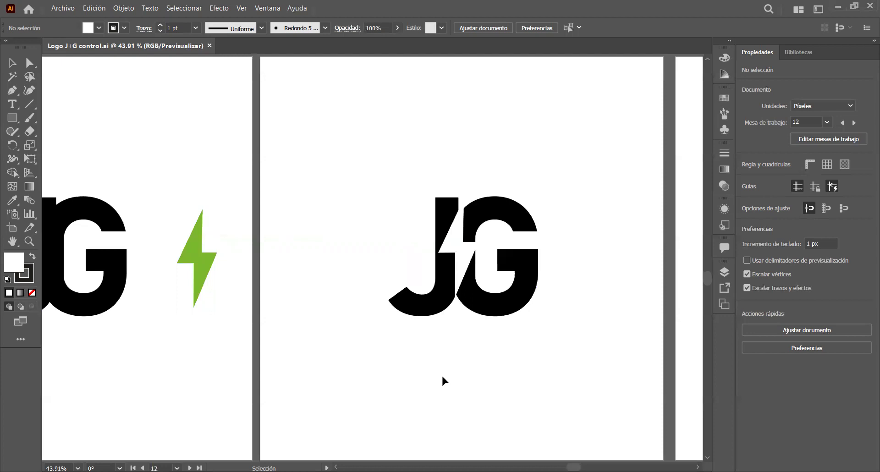
# Examine the refinements of the bolt-shaped gap between J and G, through to the version with the CONTROL wordmark
pyautogui.hscroll(12, 442, 377)
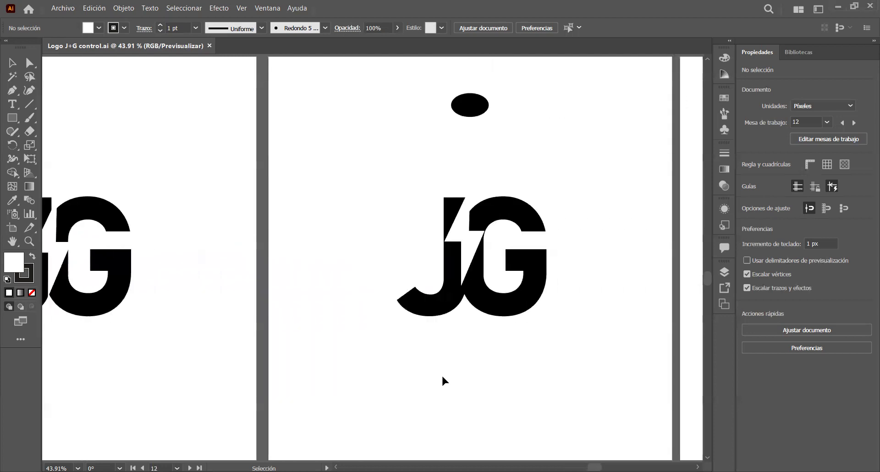
pyautogui.hscroll(8, 442, 380)
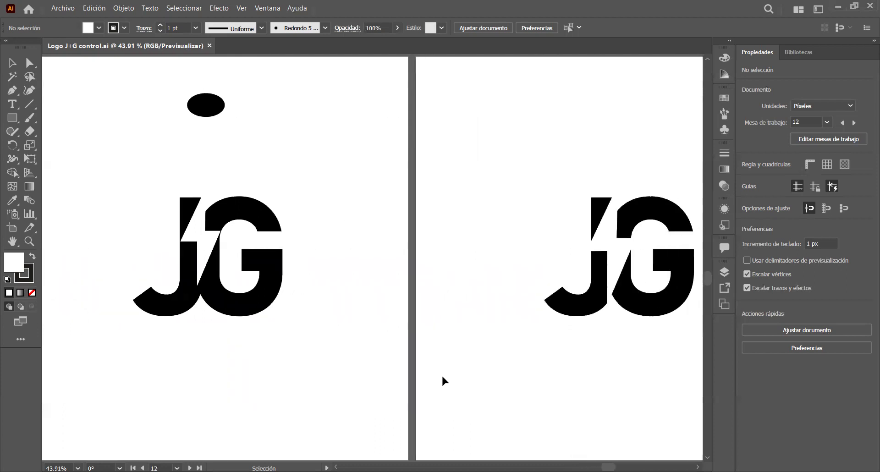
pyautogui.hscroll(6, 442, 378)
pyautogui.hscroll(12, 443, 380)
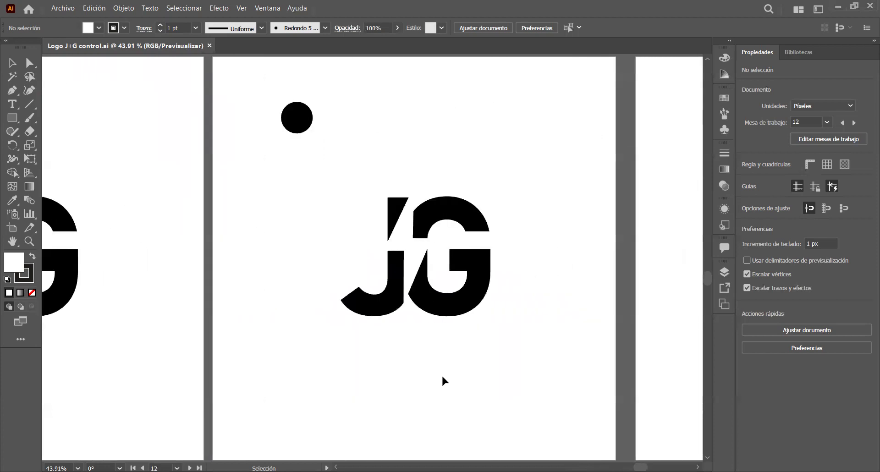
pyautogui.hscroll(2, 443, 378)
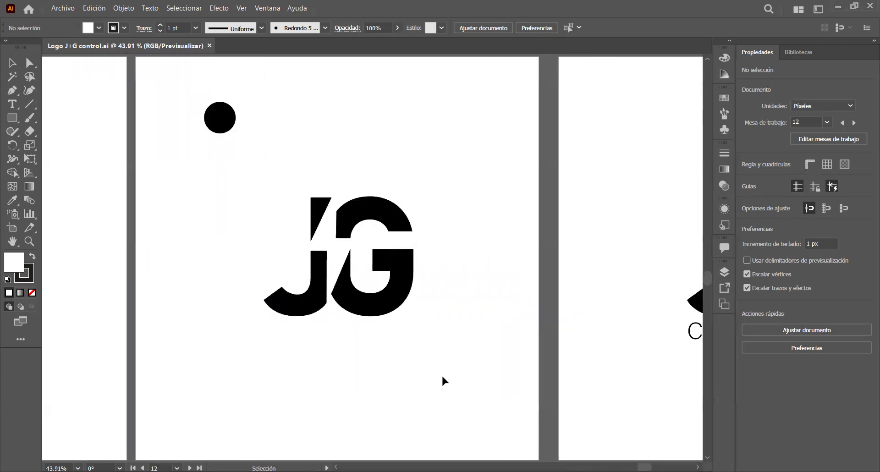
pyautogui.hscroll(12, 442, 377)
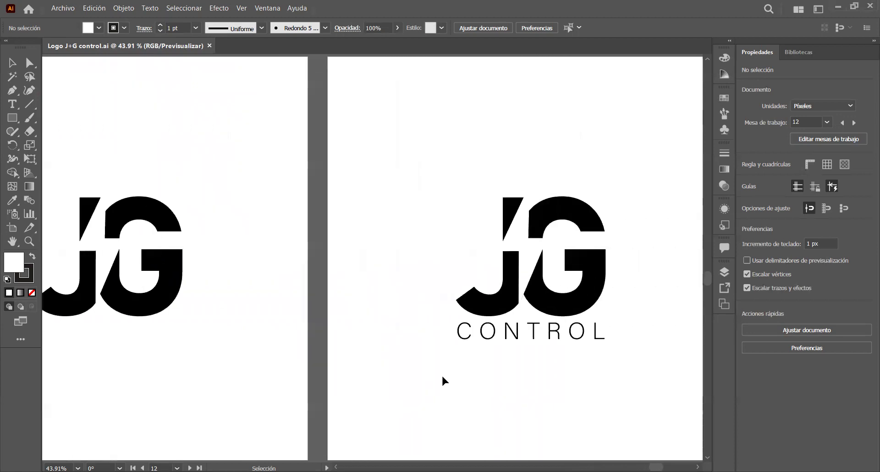
# Inspect the final JG CONTROL logo alongside the neighbouring variants, including the green bolt version in the row below
pyautogui.scroll(-3, 381, 387)
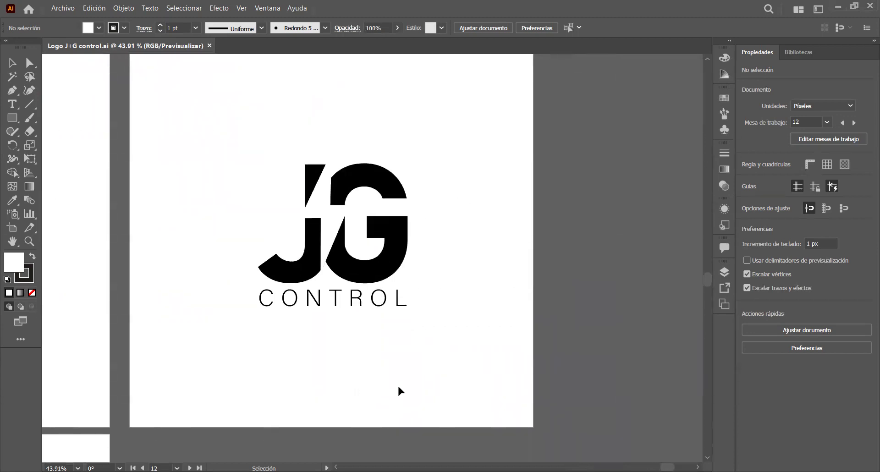
pyautogui.scroll(-4, 417, 386)
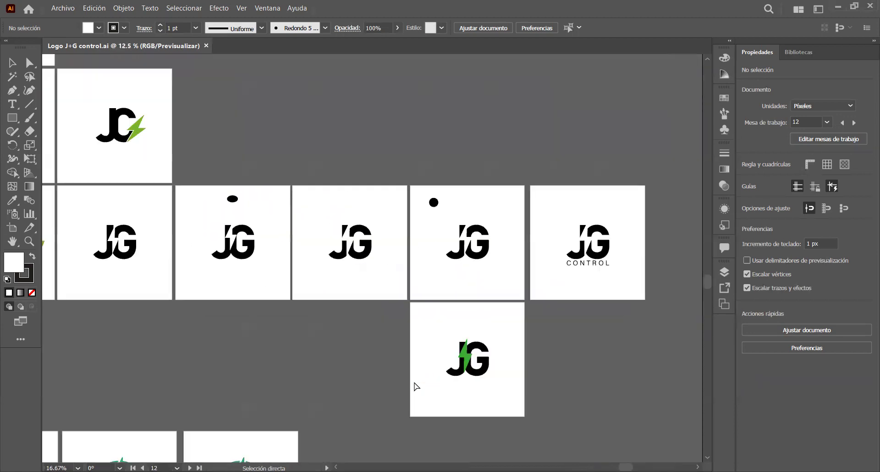
pyautogui.hscroll(3, 416, 386)
pyautogui.hscroll(1, 414, 381)
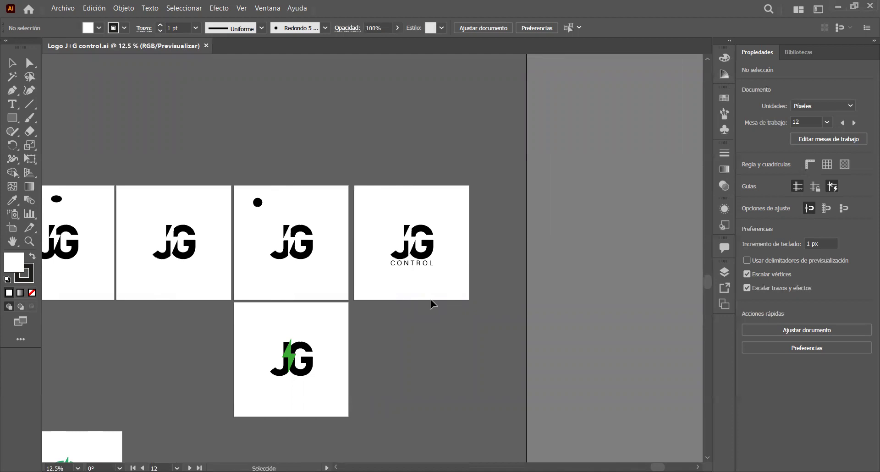
# Look back along the row of JG variants, then show the JG CONTROL logo on artboard 23 in full view
pyautogui.hscroll(-10, 70, 351)
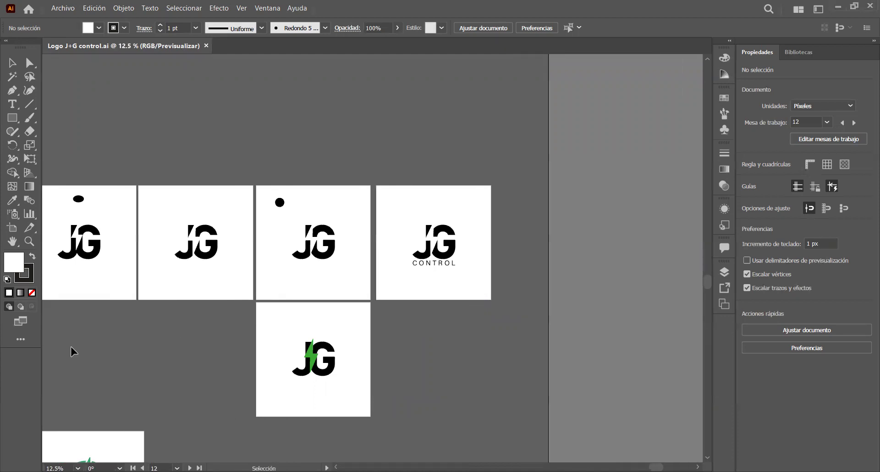
pyautogui.hscroll(-4, 71, 347)
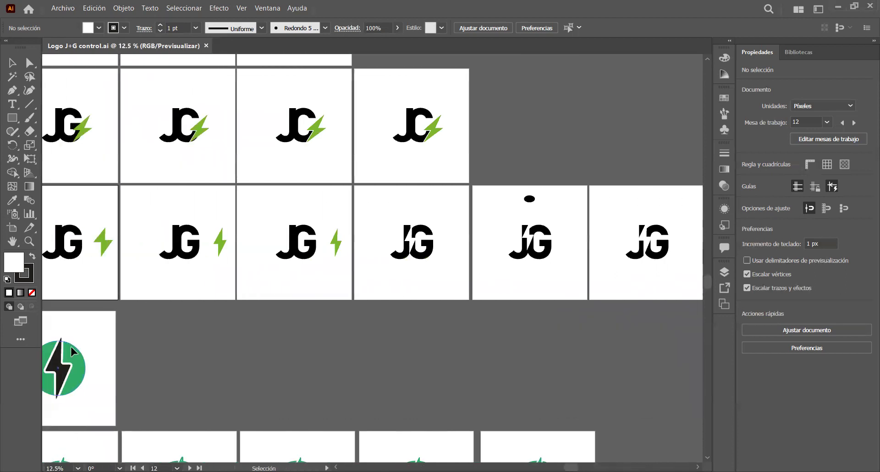
pyautogui.hscroll(9, 407, 368)
pyautogui.click(616, 293)
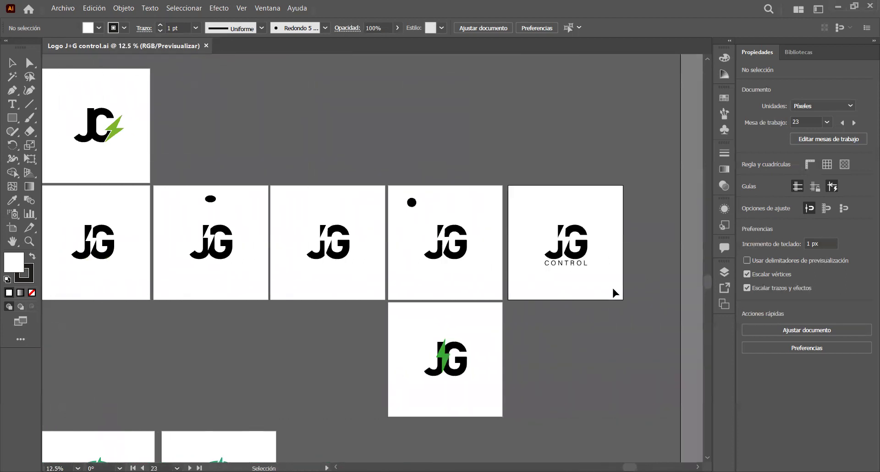
pyautogui.hotkey('ctrl', '0')
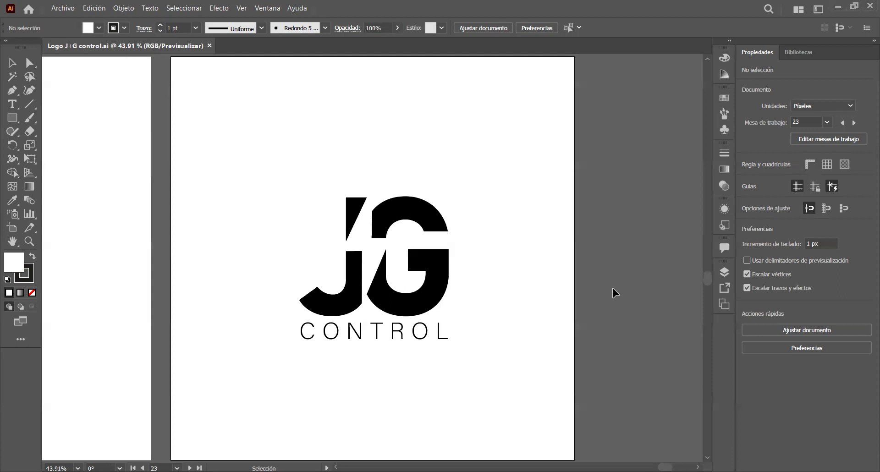
# Show artboard 20 in full view and compare the monogram variants that use green bars in the G
pyautogui.press('a')
pyautogui.scroll(-6, 615, 293)
pyautogui.press('v')
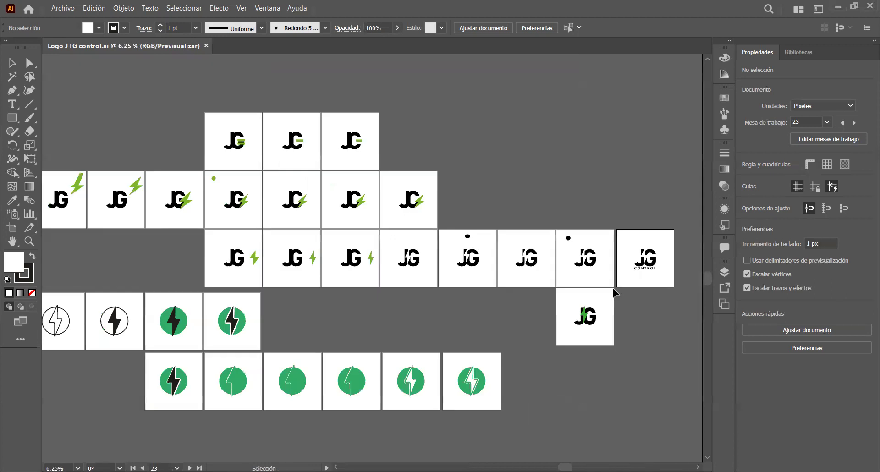
pyautogui.click(219, 116)
pyautogui.hotkey('ctrl', '0')
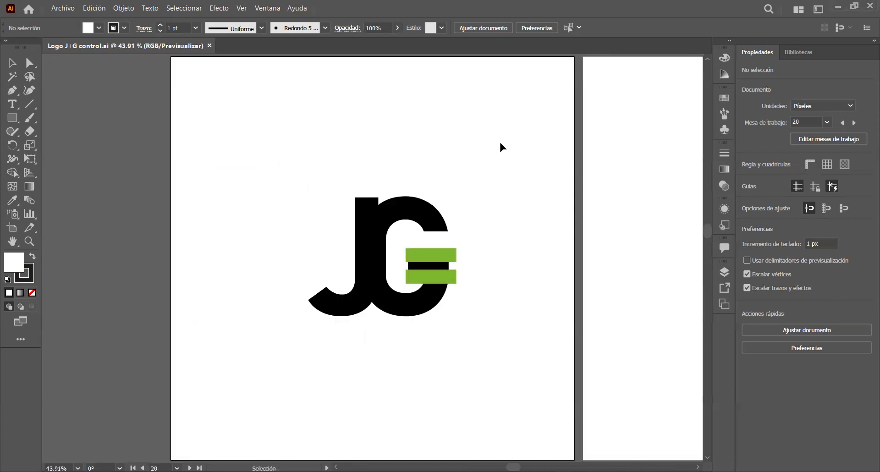
pyautogui.hscroll(10, 501, 146)
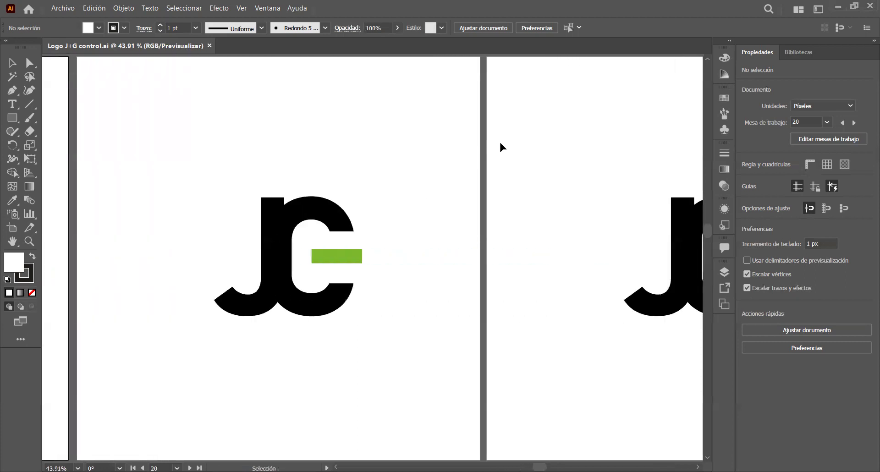
pyautogui.hscroll(6, 500, 144)
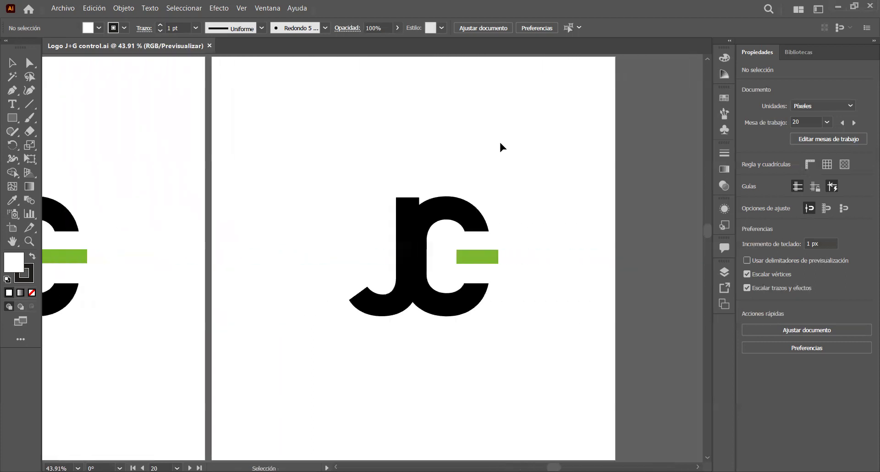
pyautogui.hscroll(1, 500, 143)
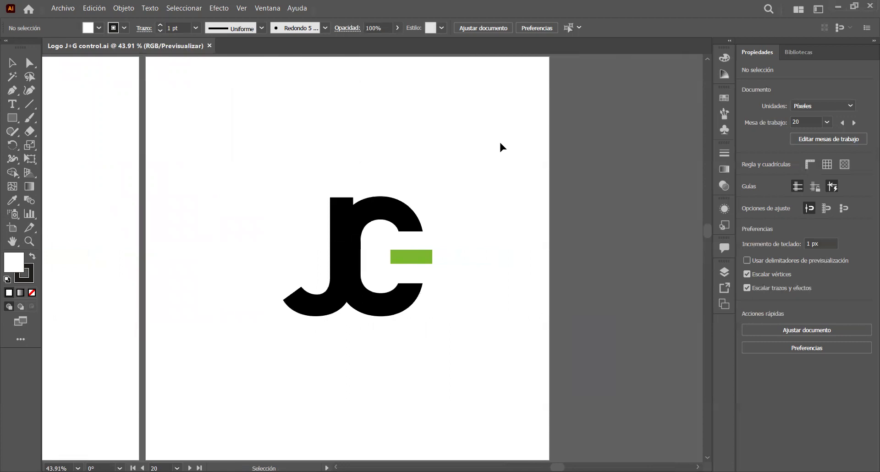
pyautogui.hscroll(4, 320, 141)
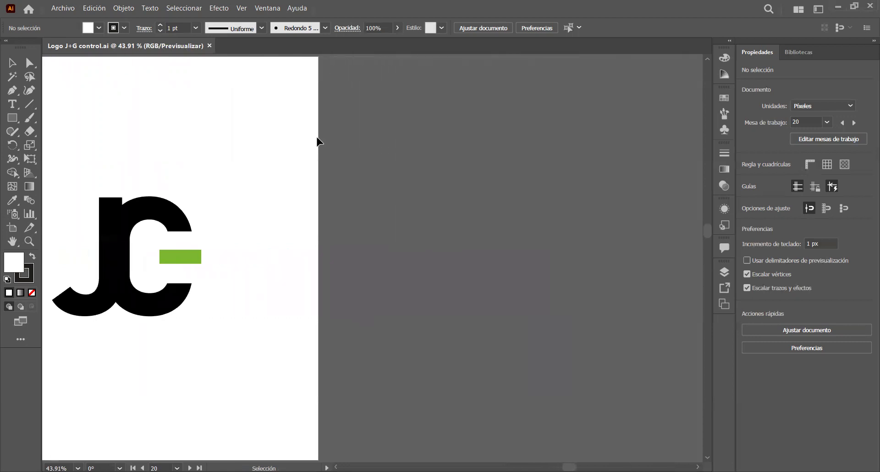
# View the artboard overview, then show artboard 24 in full view and compare the solid black bolt with its outlined version
pyautogui.scroll(-8, 320, 141)
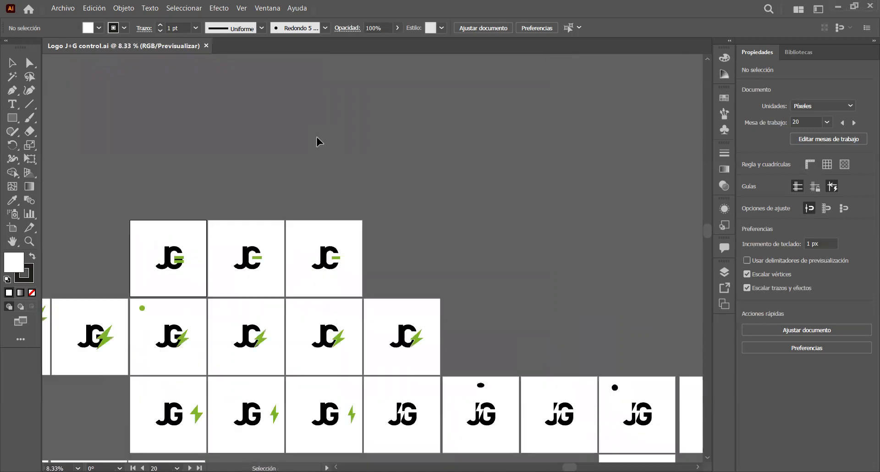
pyautogui.hscroll(-4, 320, 141)
pyautogui.scroll(-2, 320, 142)
pyautogui.hscroll(-4, 318, 142)
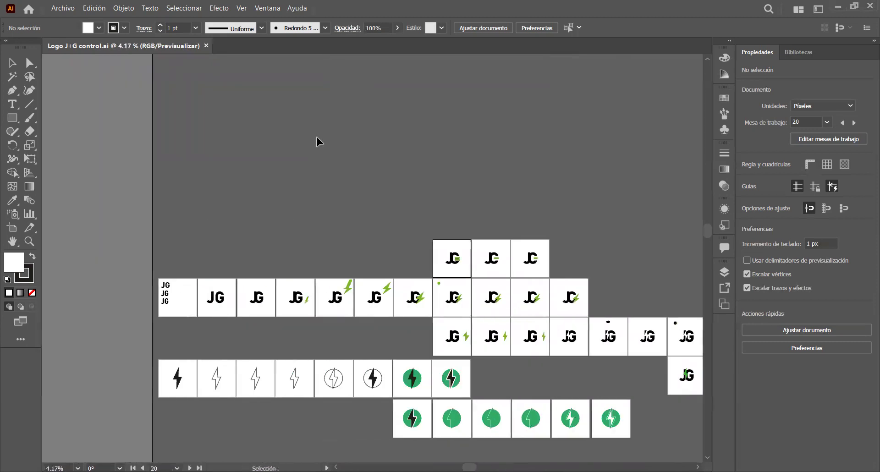
pyautogui.click(247, 369)
pyautogui.hotkey('ctrl', '0')
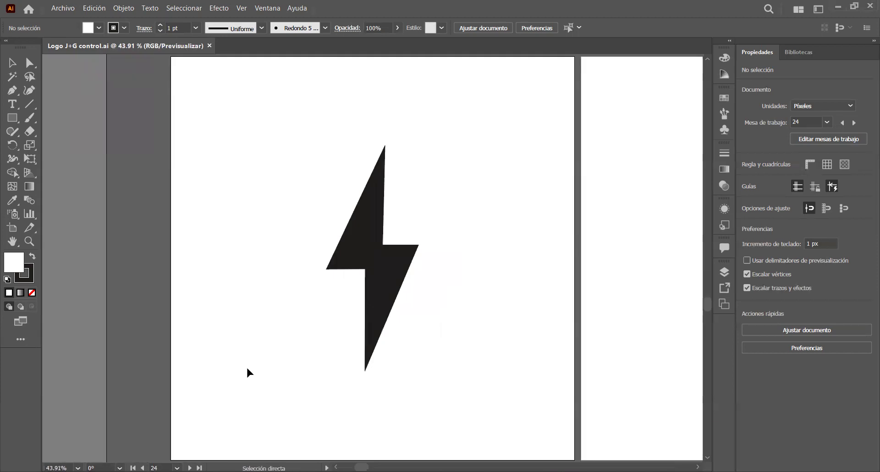
pyautogui.hscroll(3, 247, 369)
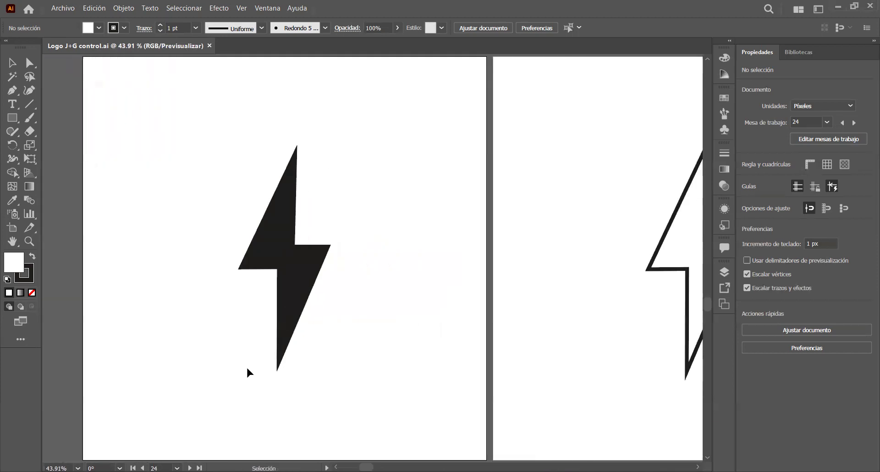
pyautogui.hscroll(8, 247, 368)
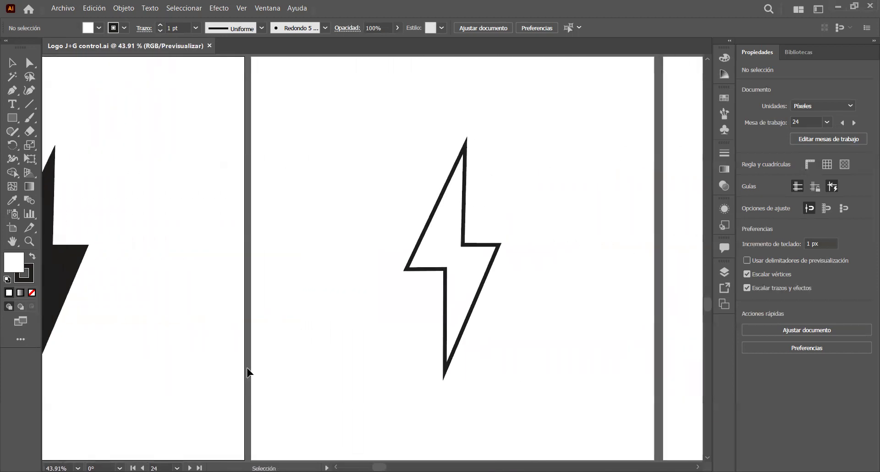
pyautogui.hscroll(8, 247, 369)
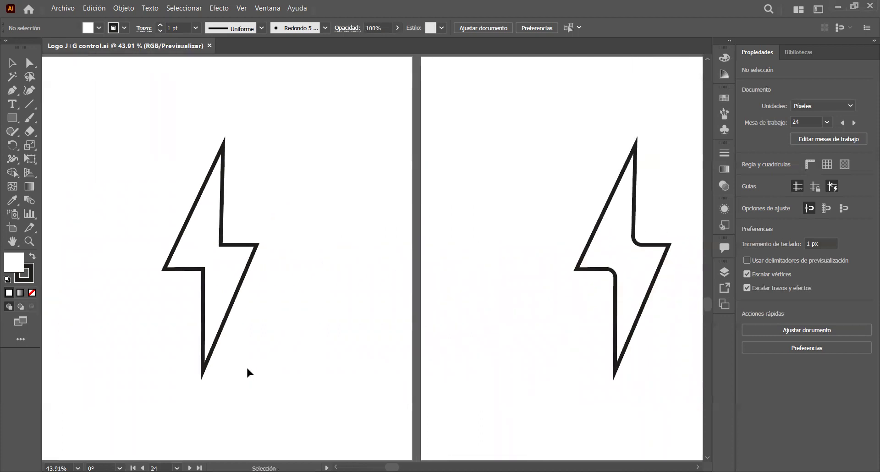
# Compare the outlined bolt with rounded inner corners to the version with all corners rounded
pyautogui.hscroll(10, 248, 369)
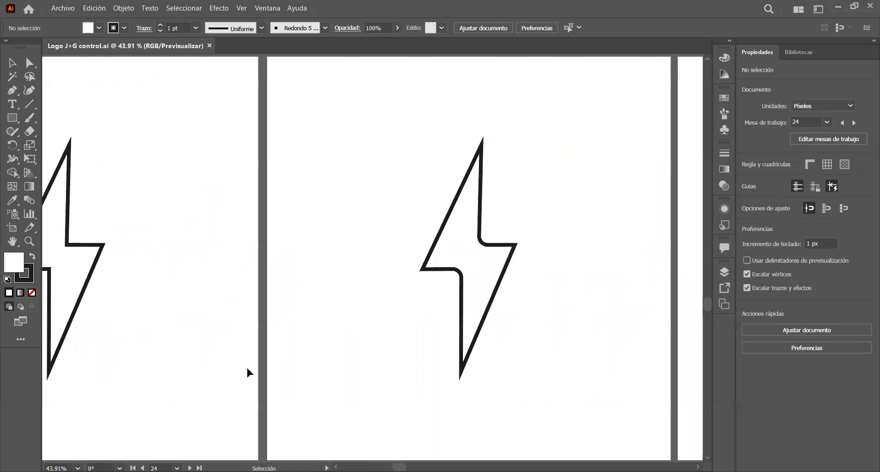
pyautogui.hscroll(4, 247, 372)
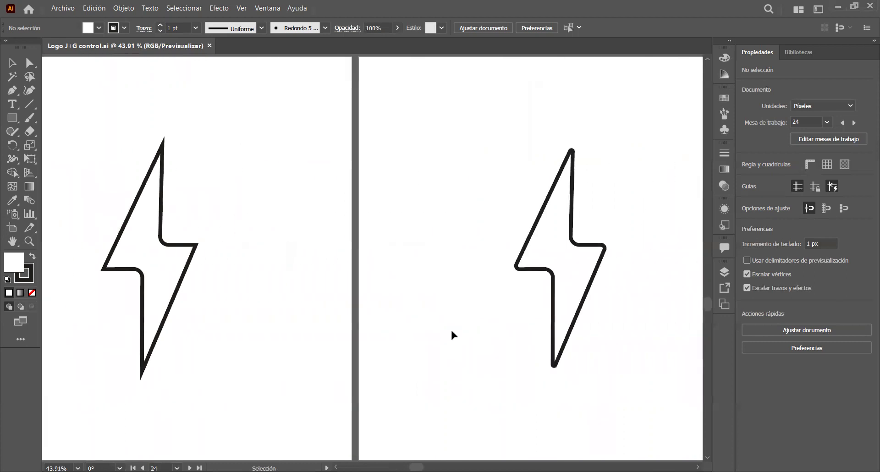
pyautogui.hscroll(3, 398, 259)
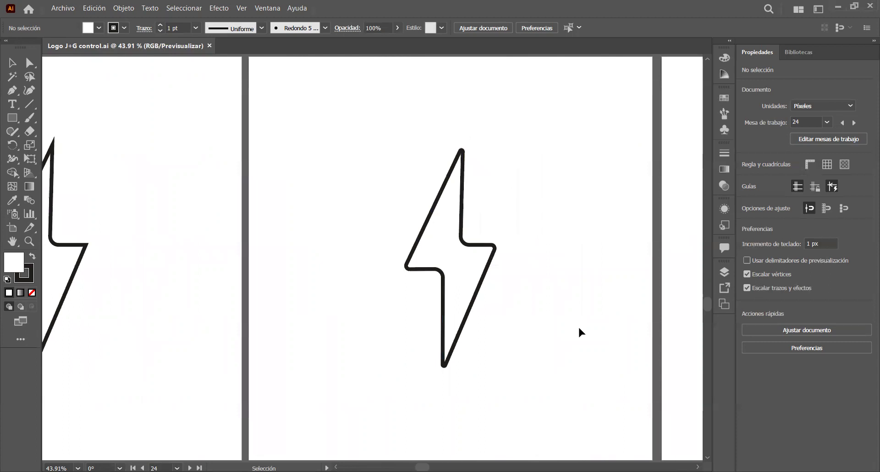
pyautogui.hscroll(-3, 579, 325)
pyautogui.hscroll(5, 579, 326)
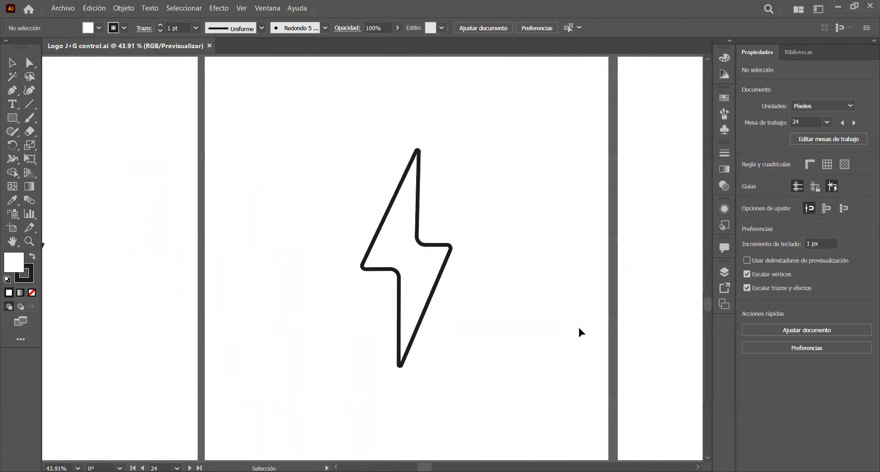
# Examine the bolt-in-circle variants, from the outlined circle to the green circle with a white gap around the black bolt
pyautogui.hscroll(3, 578, 325)
pyautogui.hscroll(5, 579, 325)
pyautogui.hscroll(8, 580, 424)
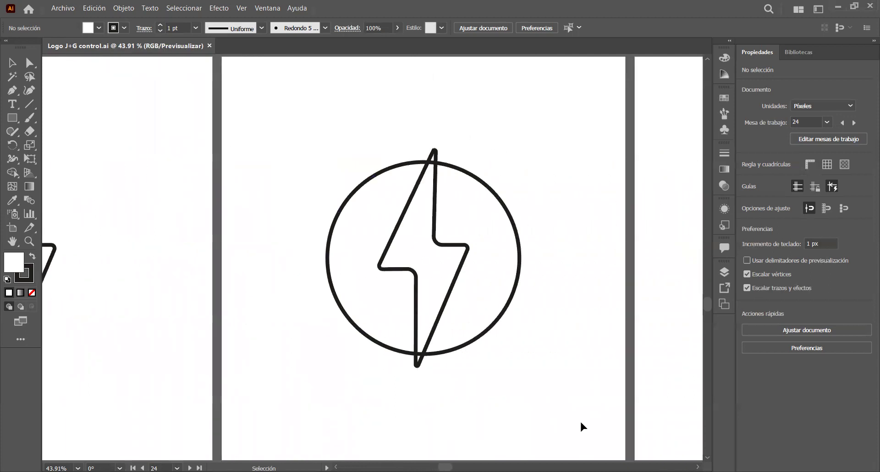
pyautogui.hscroll(10, 581, 427)
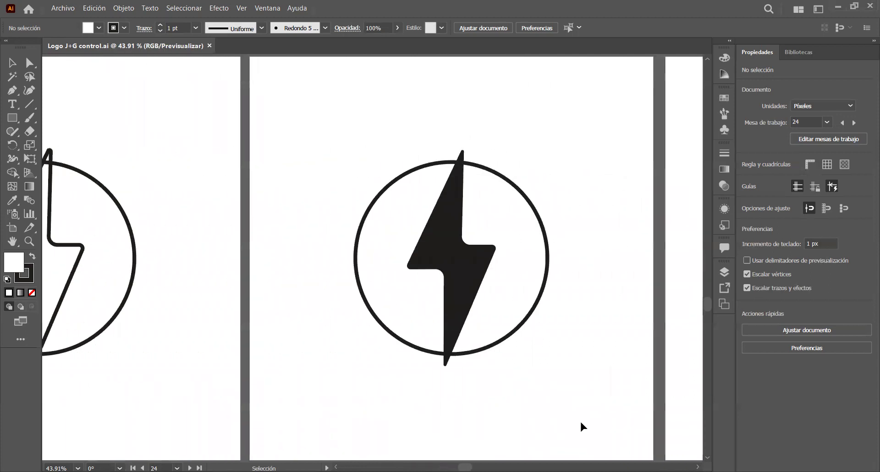
pyautogui.hscroll(10, 581, 424)
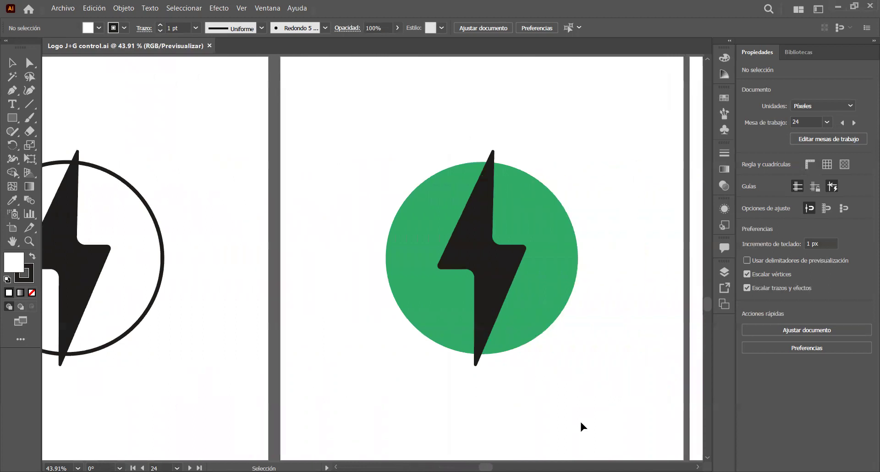
pyautogui.hscroll(7, 581, 427)
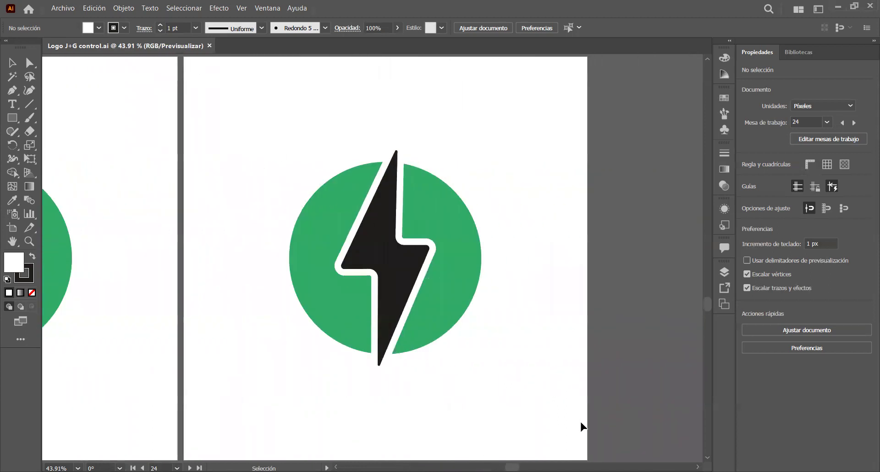
# View the bolt icon rows together, then show artboard 31 with the black bolt on the green circle in full view
pyautogui.scroll(-5, 581, 427)
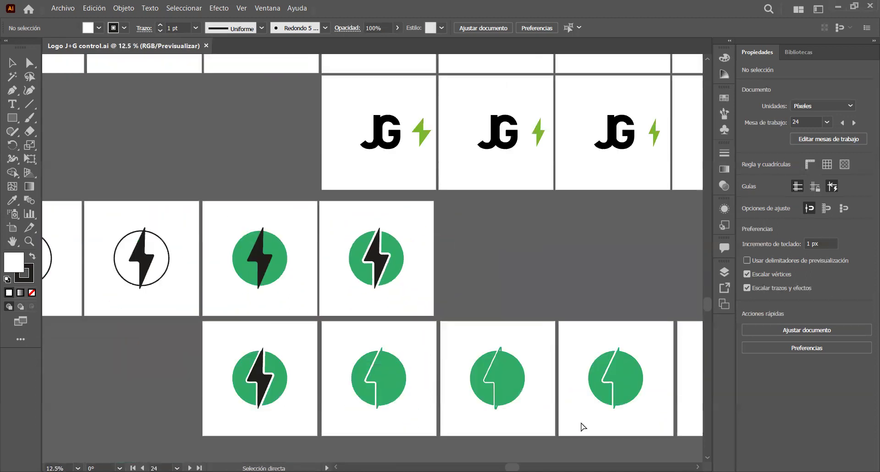
pyautogui.scroll(-1, 582, 426)
pyautogui.press('a')
pyautogui.click(404, 289)
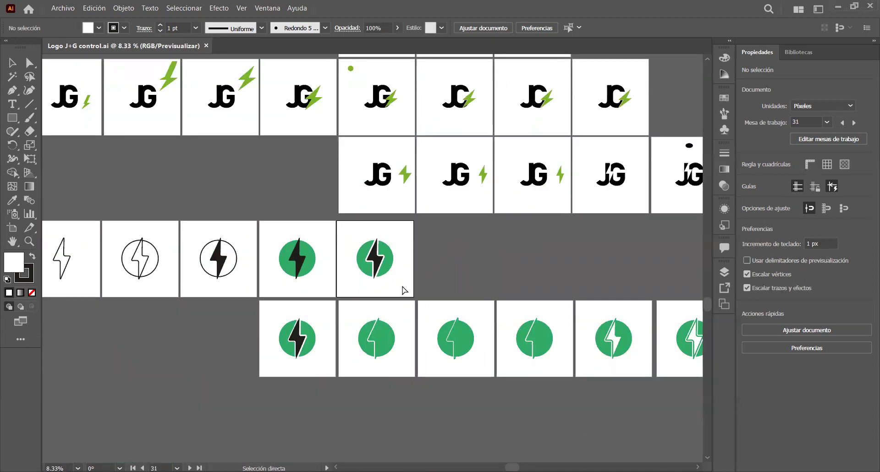
pyautogui.hotkey('ctrl', '0')
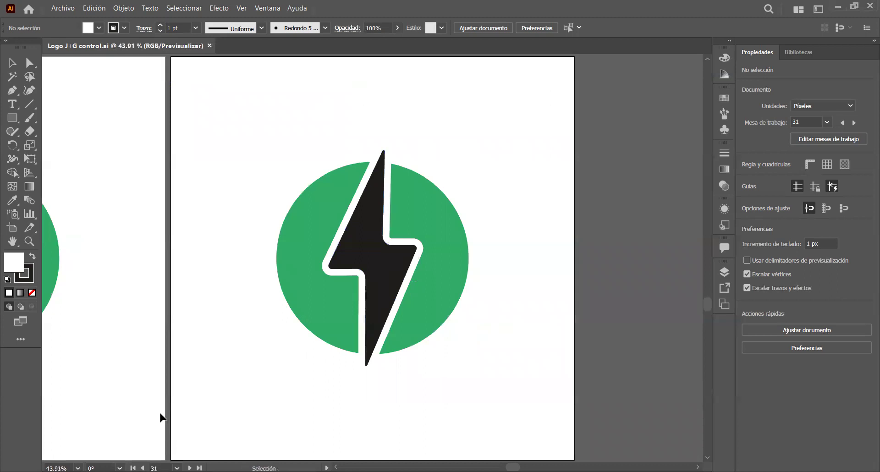
# Examine the green circle variants in the row starting at artboard 32, through to the fully outlined bolt
pyautogui.scroll(-2, 162, 417)
pyautogui.scroll(-3, 158, 394)
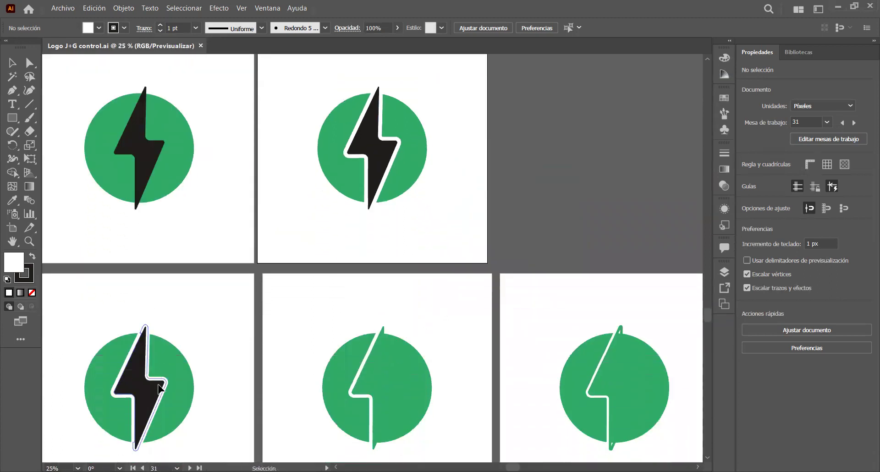
pyautogui.click(198, 318)
pyautogui.hotkey('ctrl', '0')
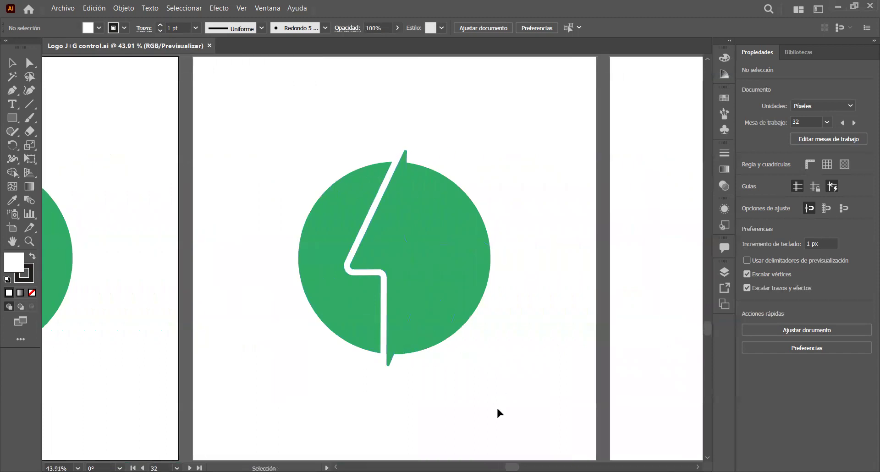
pyautogui.hscroll(10, 496, 406)
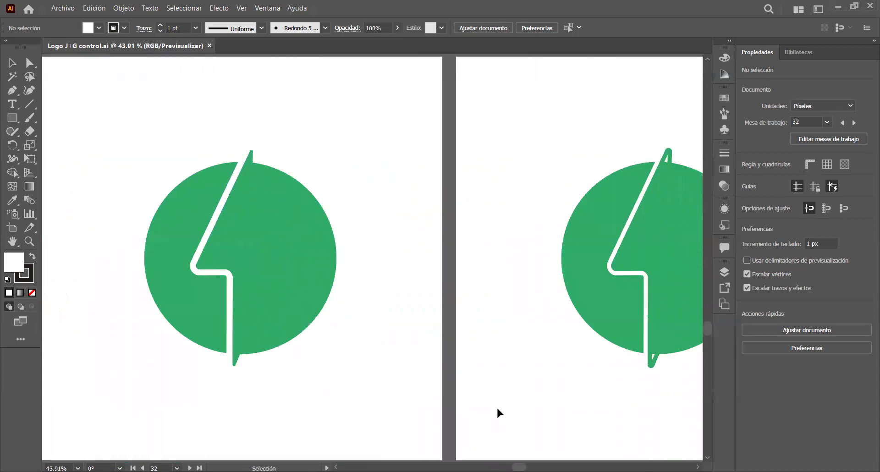
pyautogui.hscroll(15, 496, 407)
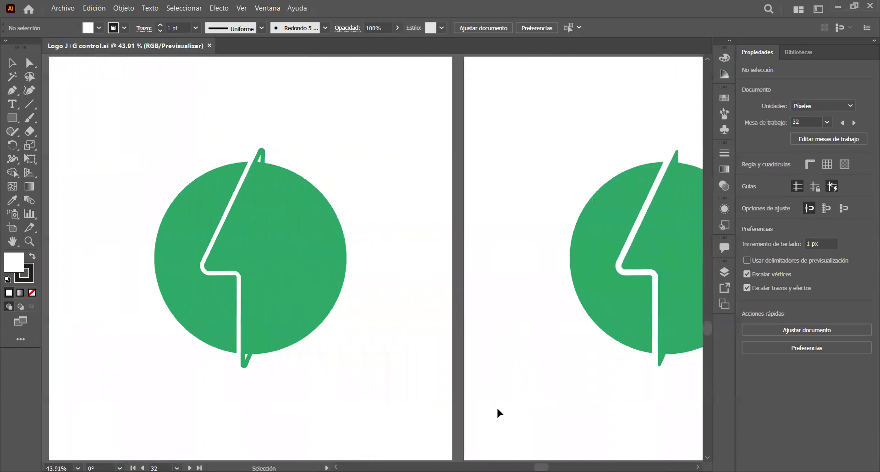
pyautogui.hscroll(15, 496, 406)
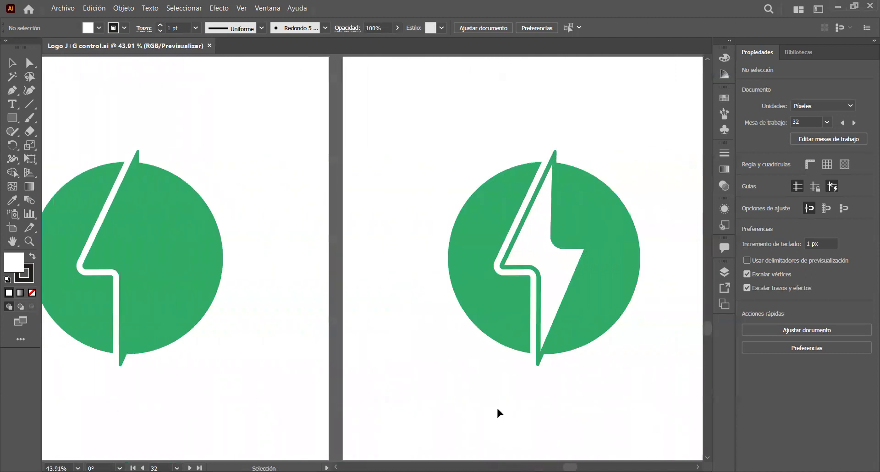
pyautogui.hscroll(14, 496, 406)
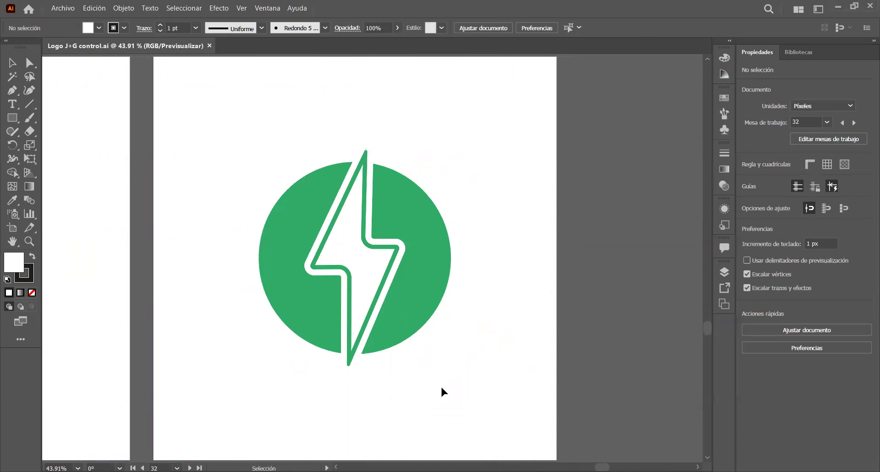
# Compare artboard 31's black bolt icon with the green circle variants in the row below, up to the last one
pyautogui.hotkey('ctrl', '-')
pyautogui.hotkey('ctrl', '-')
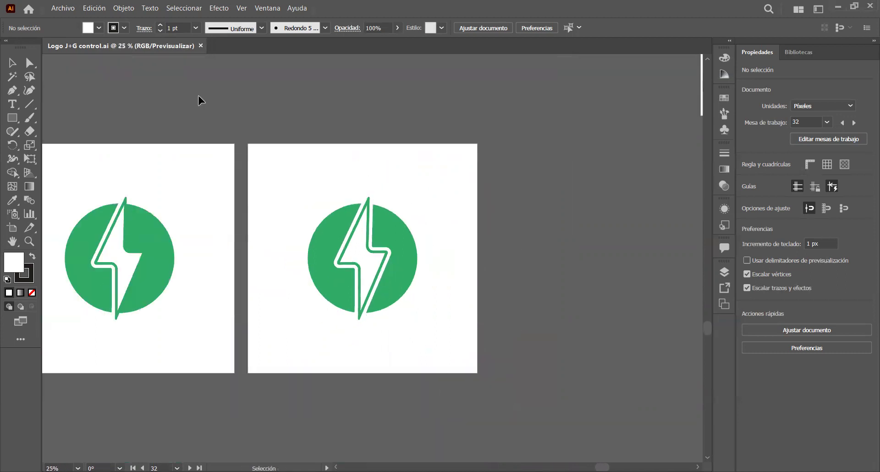
pyautogui.scroll(3, 198, 95)
pyautogui.hscroll(-10, 198, 95)
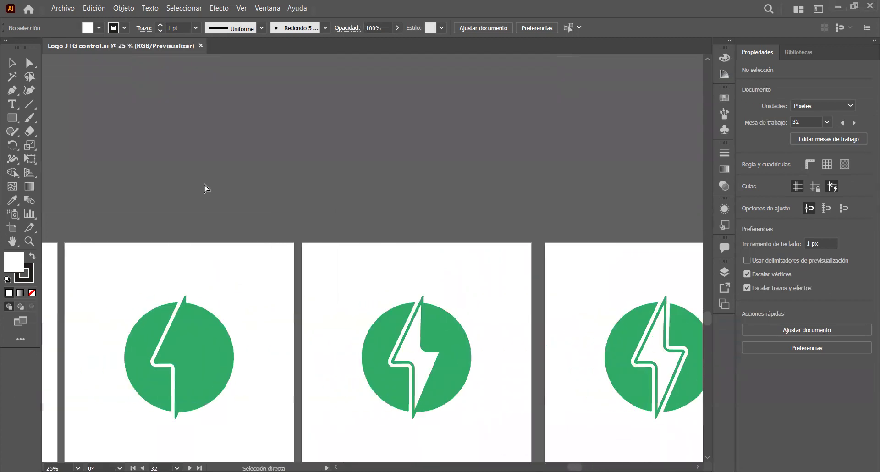
pyautogui.hotkey('ctrl', '-')
pyautogui.hscroll(-5, 203, 183)
pyautogui.click(171, 215)
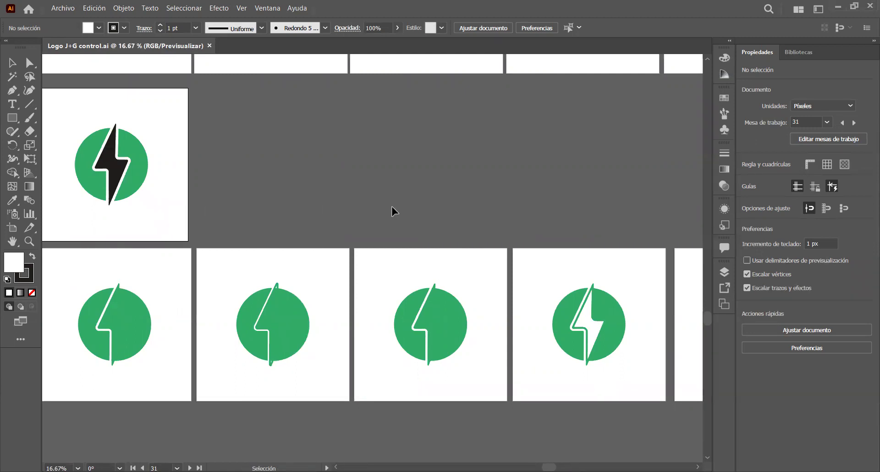
pyautogui.hscroll(5, 356, 212)
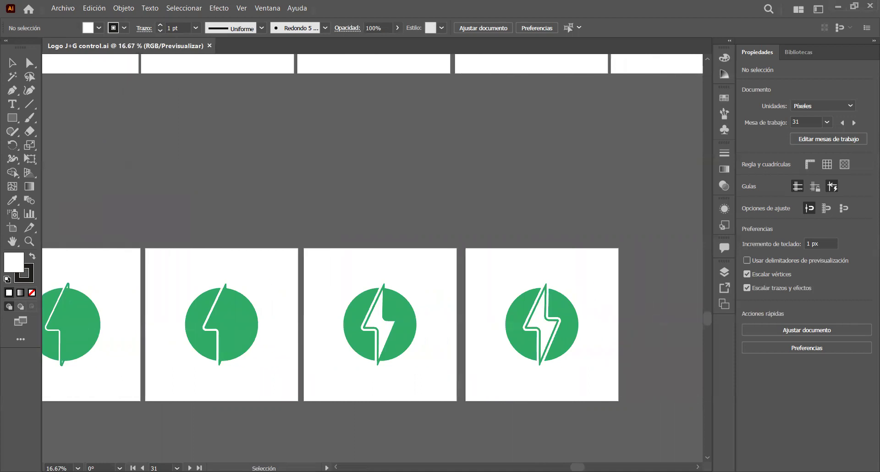